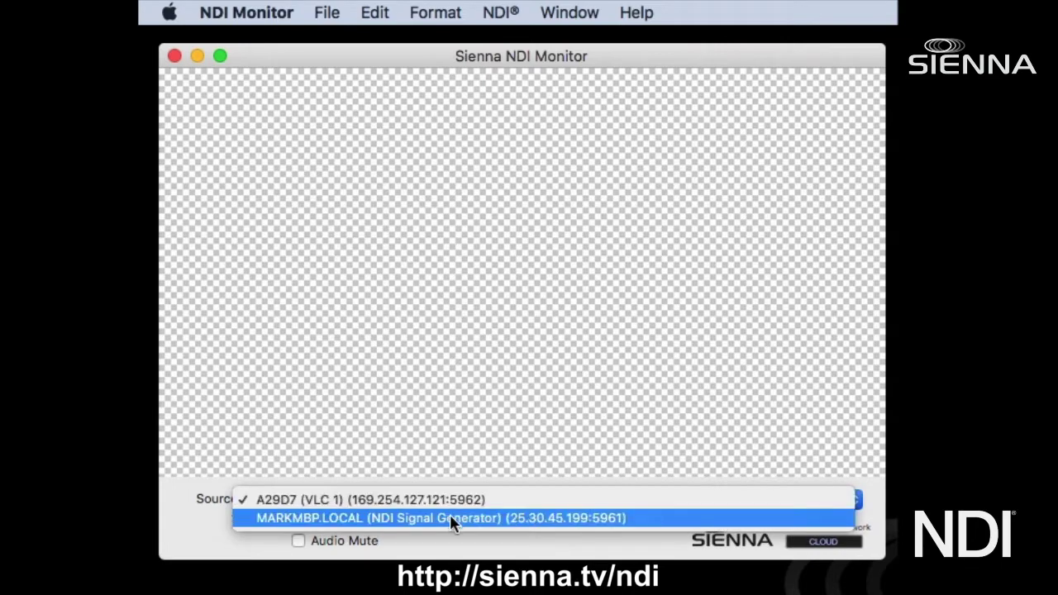
Select MARKMBP.LOCAL (NDI Signal Generator) as the source to receive its countdown stream.
left_click(385, 518)
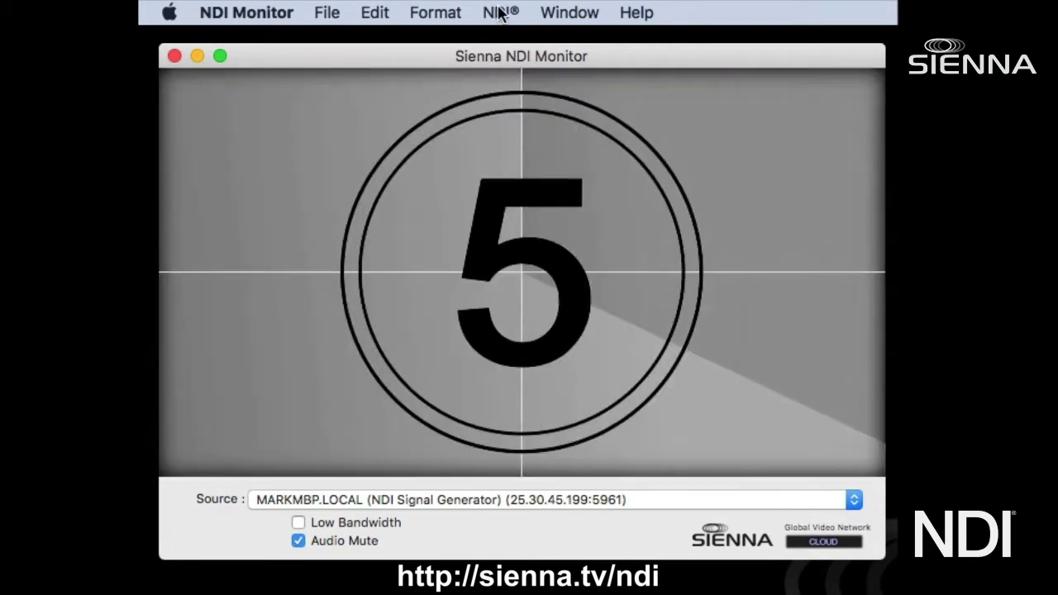
Enable NDI® > Display Frame Rate to show the live 25–26 fps readout.
left_click(498, 12)
left_click(511, 99)
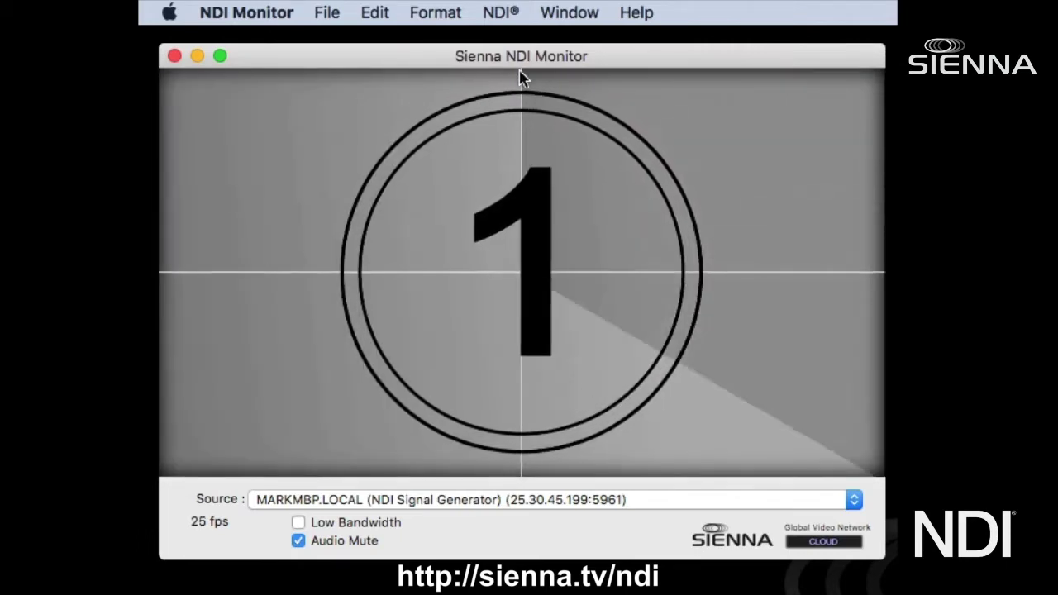
left_click(500, 11)
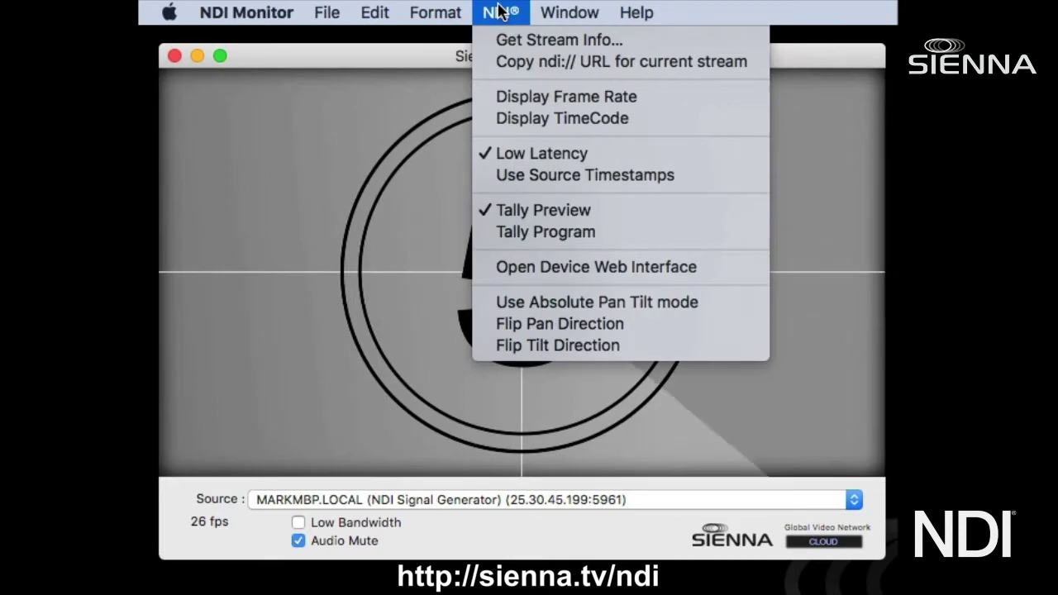
left_click(576, 41)
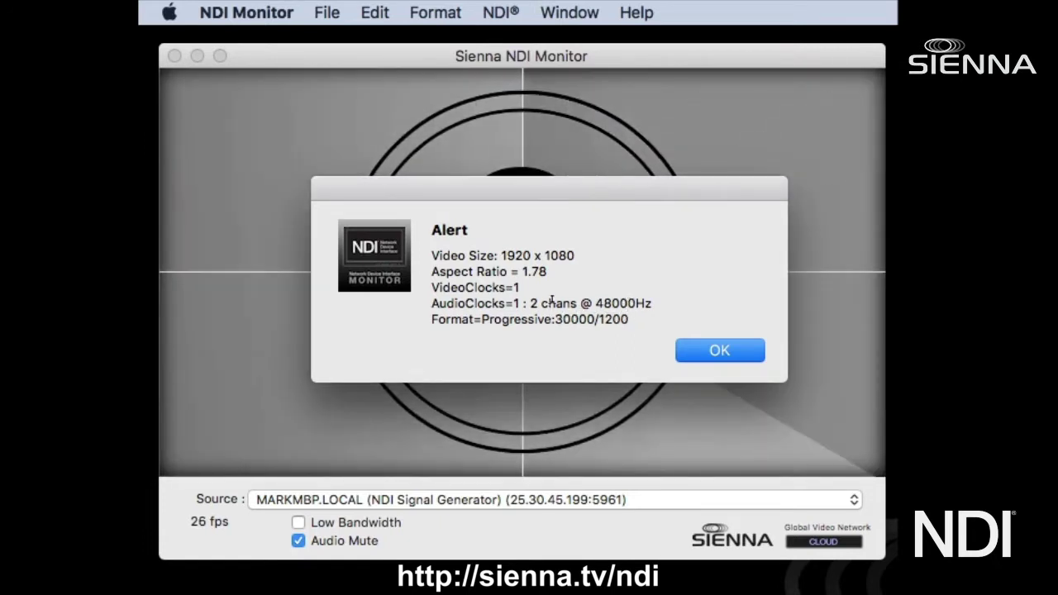
left_click_drag(630, 195, 593, 199)
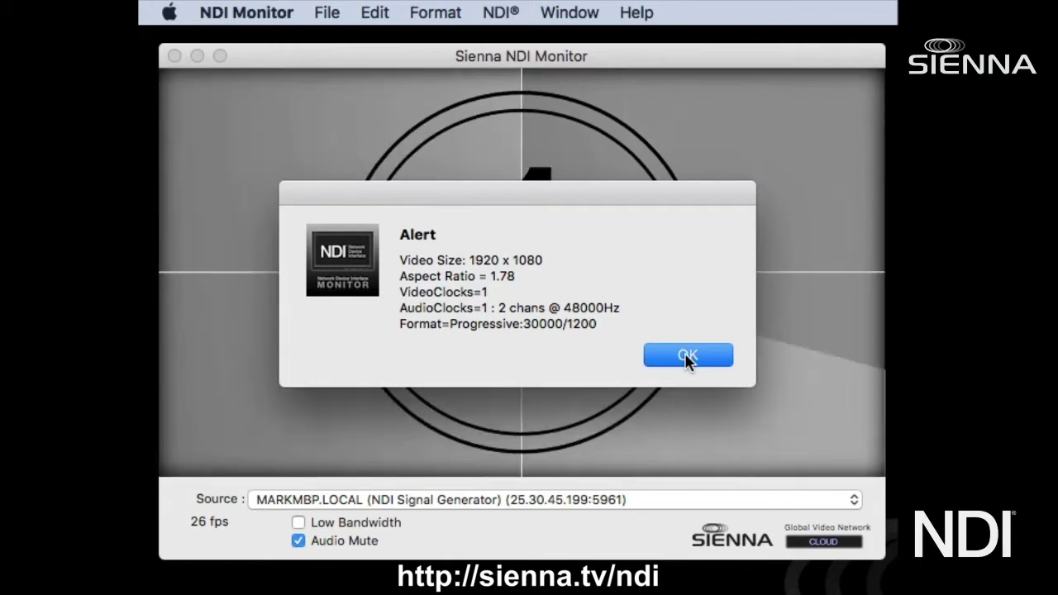
left_click(686, 355)
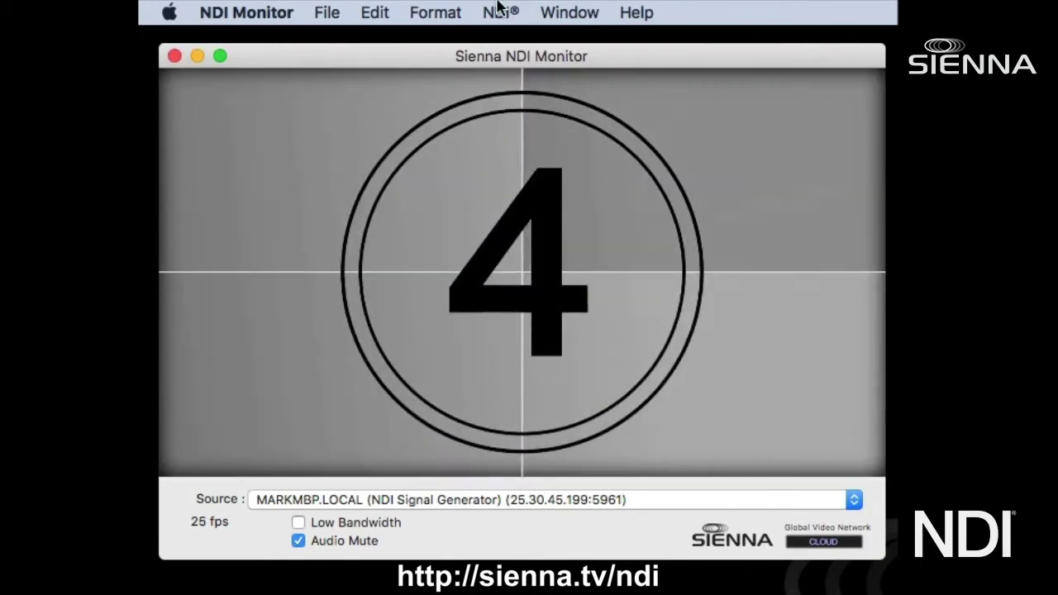
Uncheck Low Latency in the NDI® menu.
left_click(499, 11)
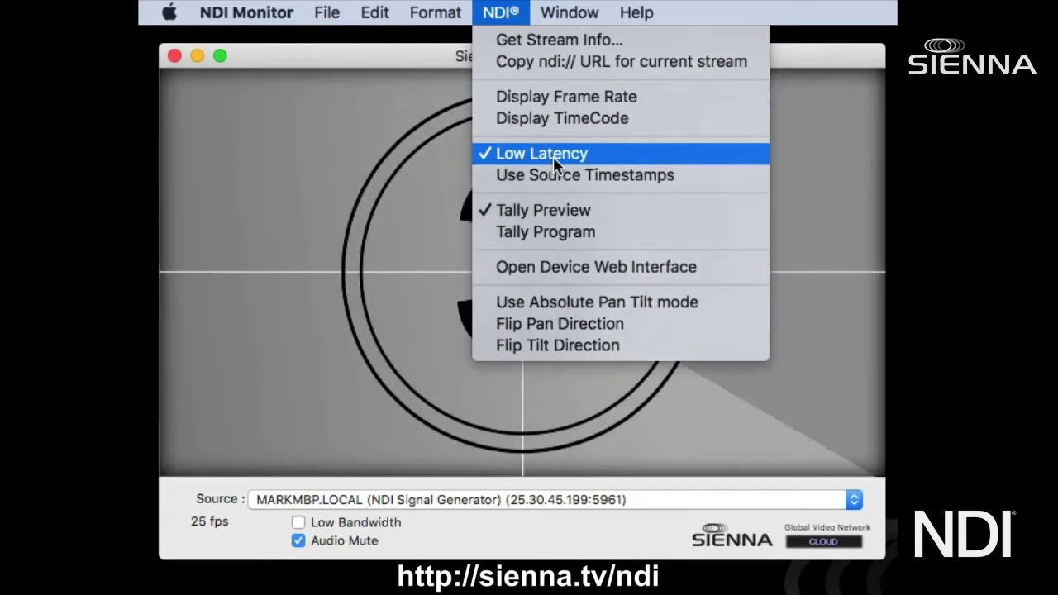
left_click(554, 160)
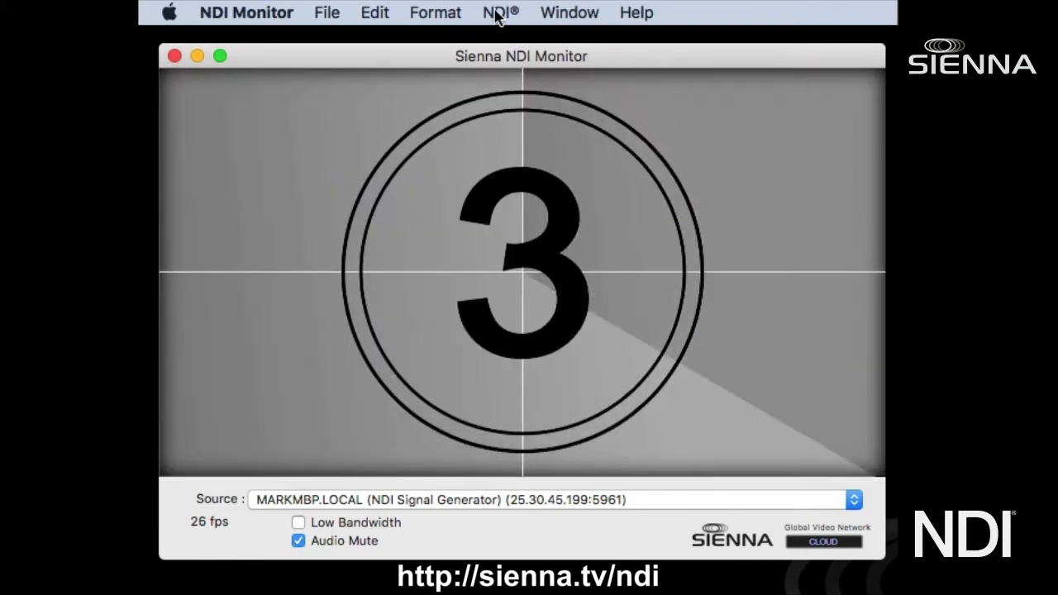
left_click(498, 13)
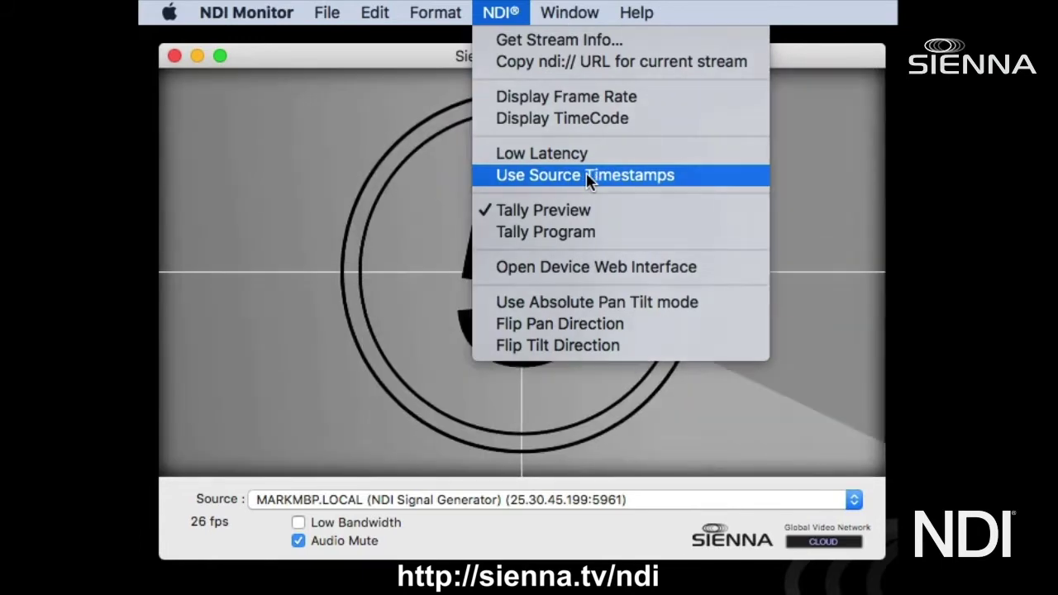
Re-check Low Latency in the NDI® menu.
left_click(504, 153)
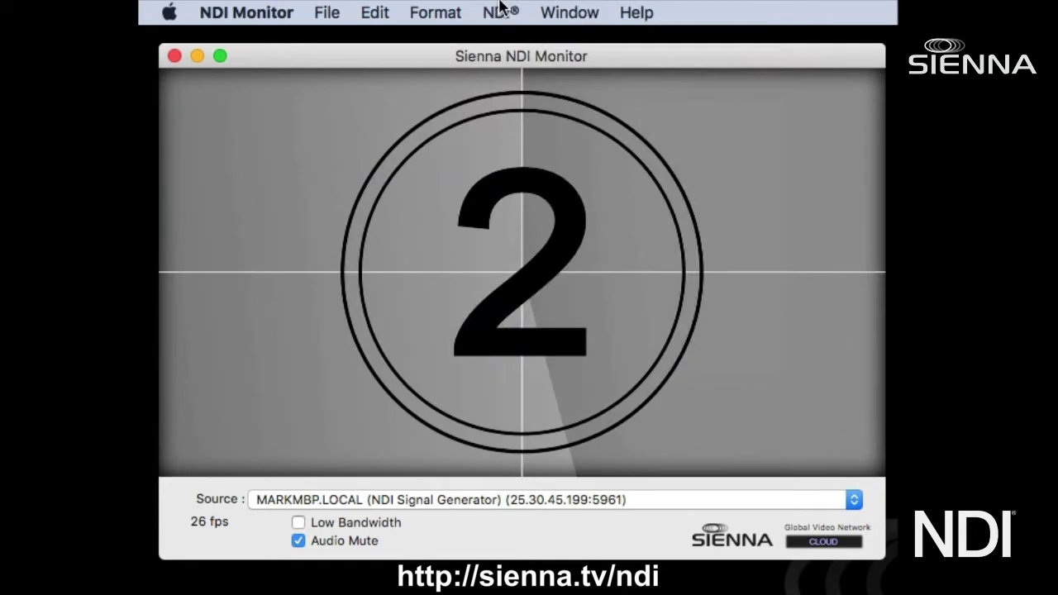
left_click(500, 10)
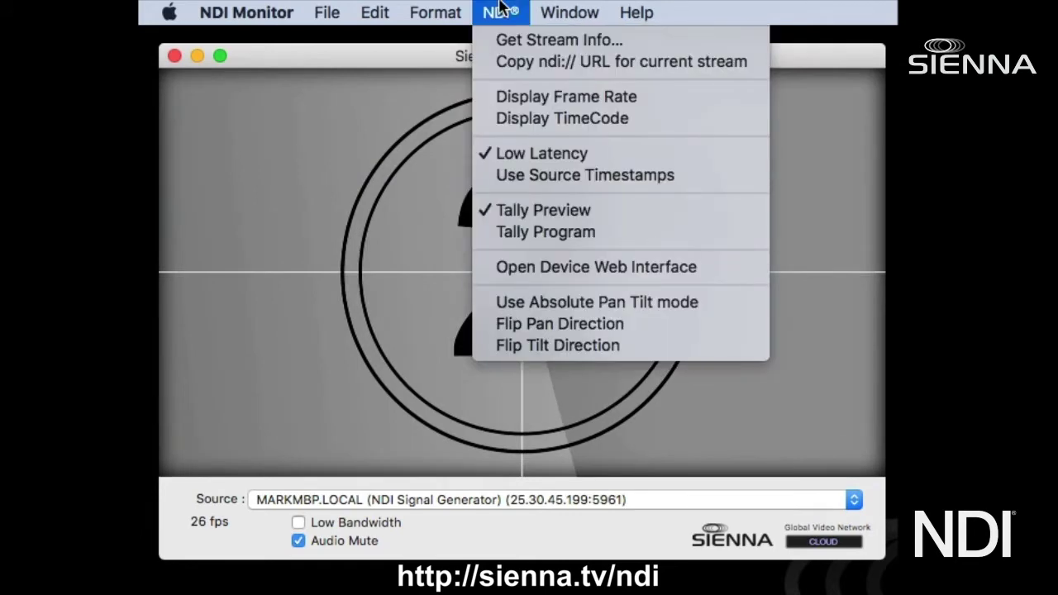
left_click(502, 9)
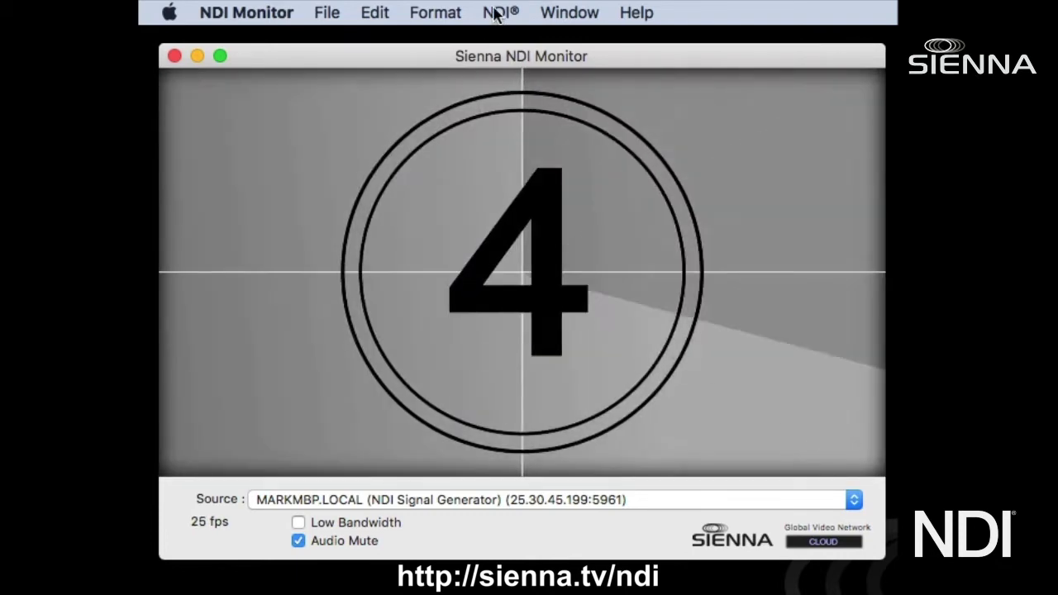
left_click(491, 12)
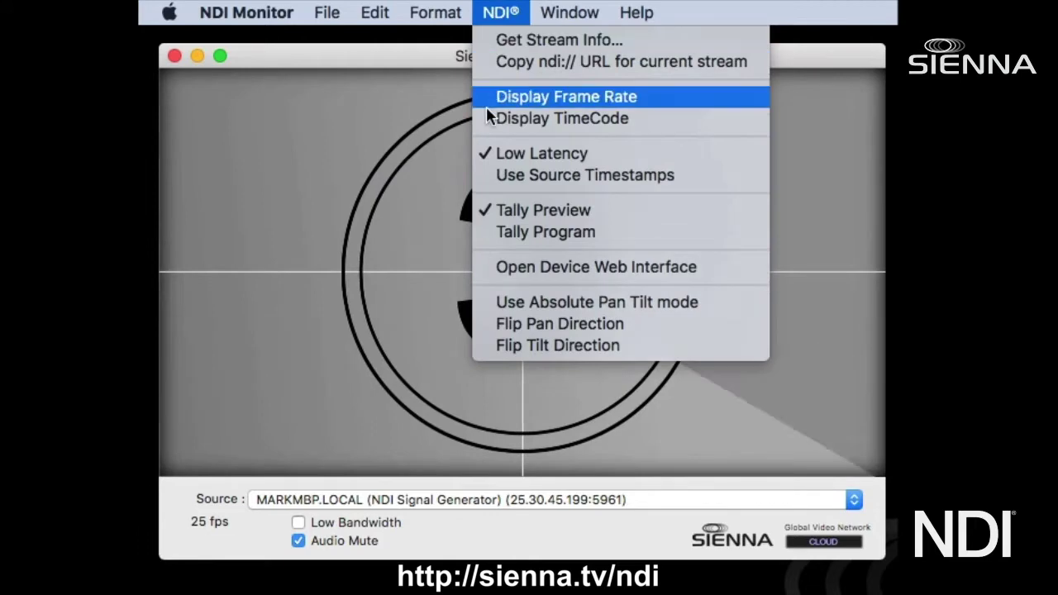
left_click(510, 217)
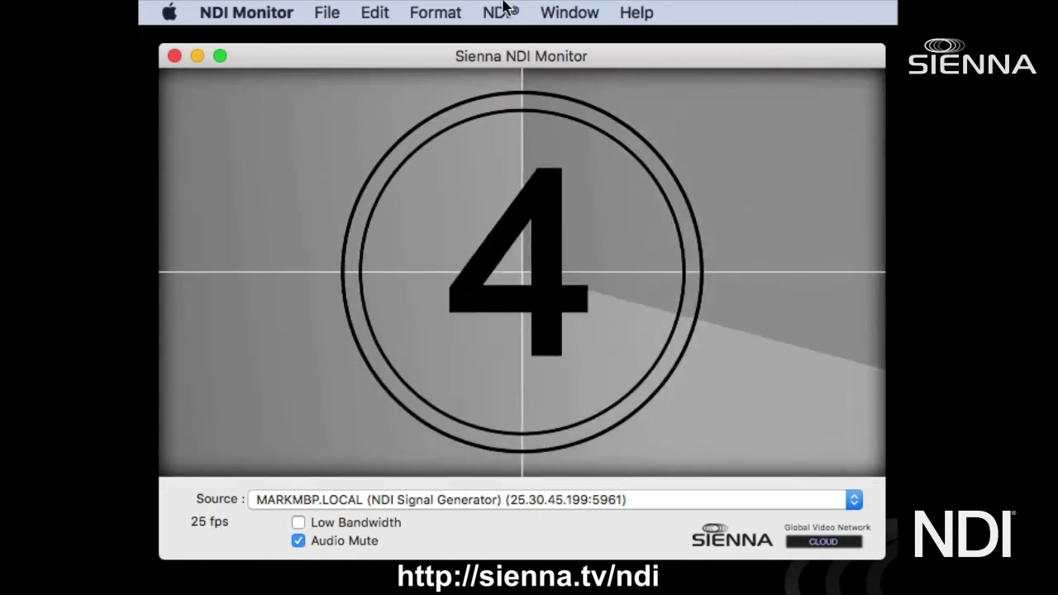
left_click(500, 13)
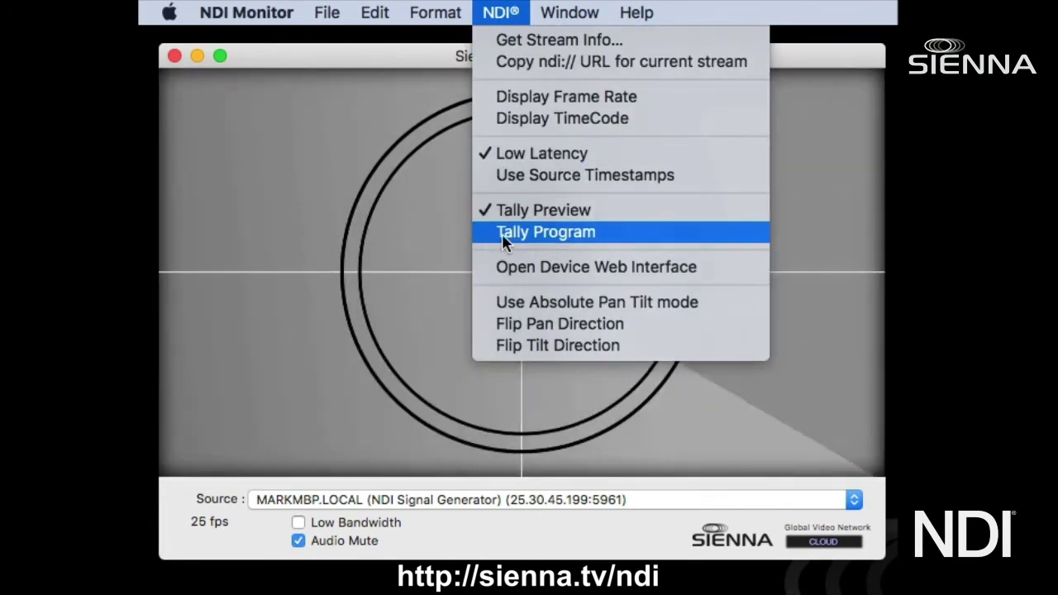
left_click(520, 477)
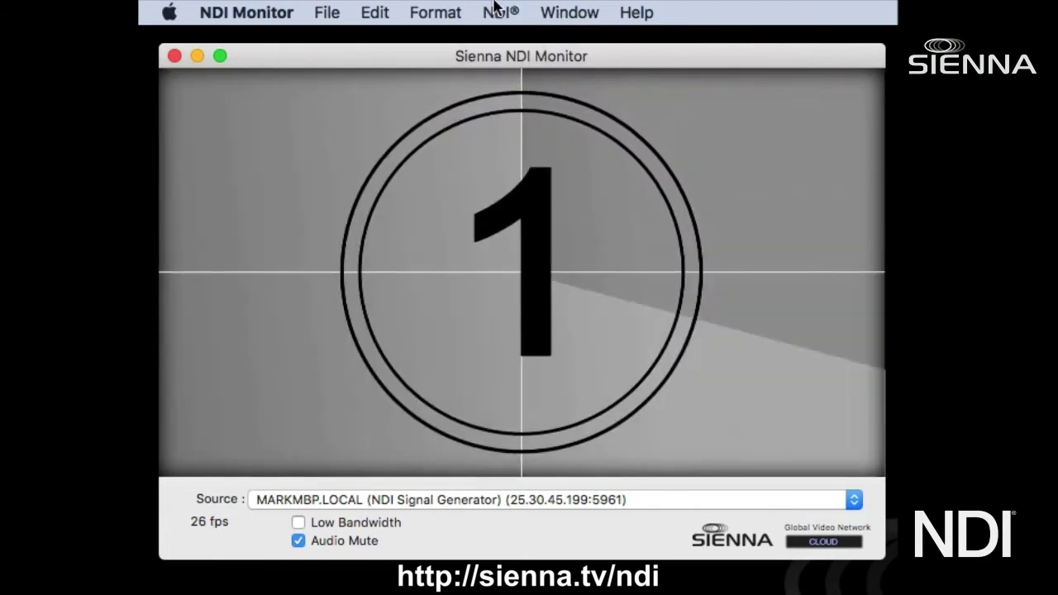
Uncheck Tally Preview in the NDI® menu and confirm it is off.
left_click(495, 10)
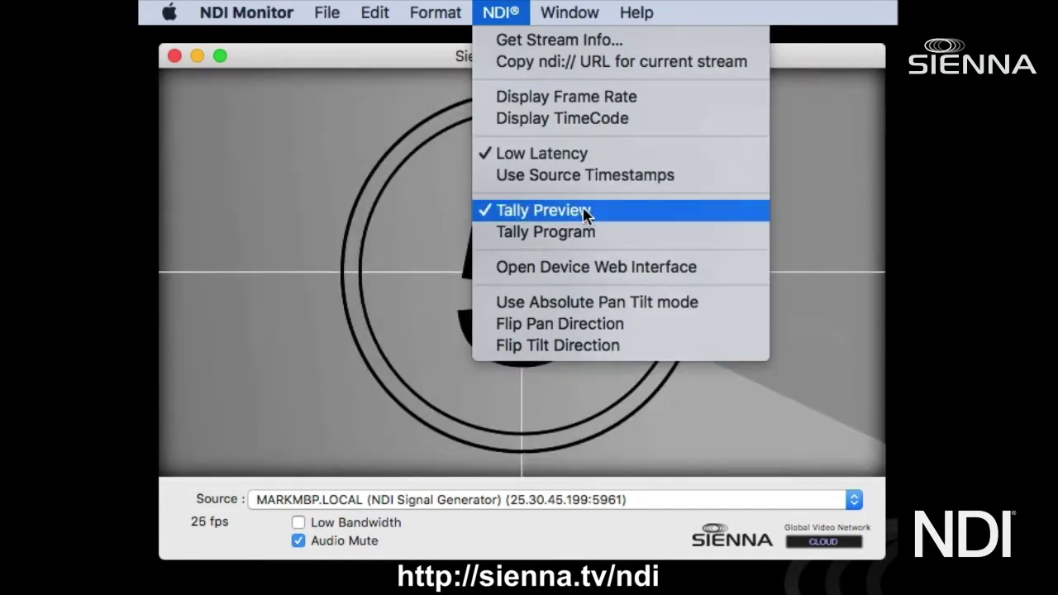
left_click(583, 212)
left_click(494, 10)
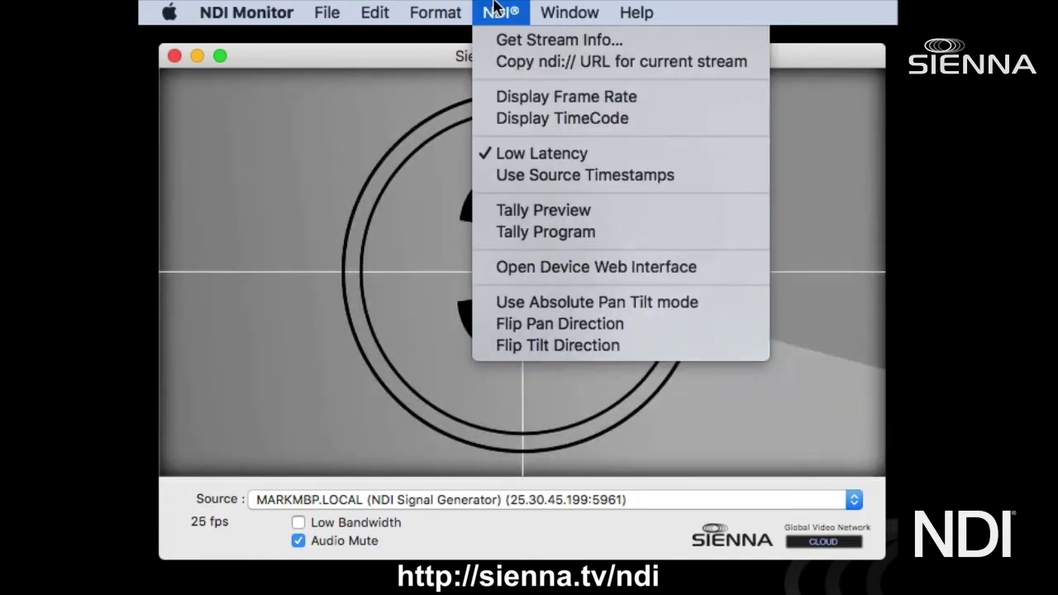
left_click(327, 247)
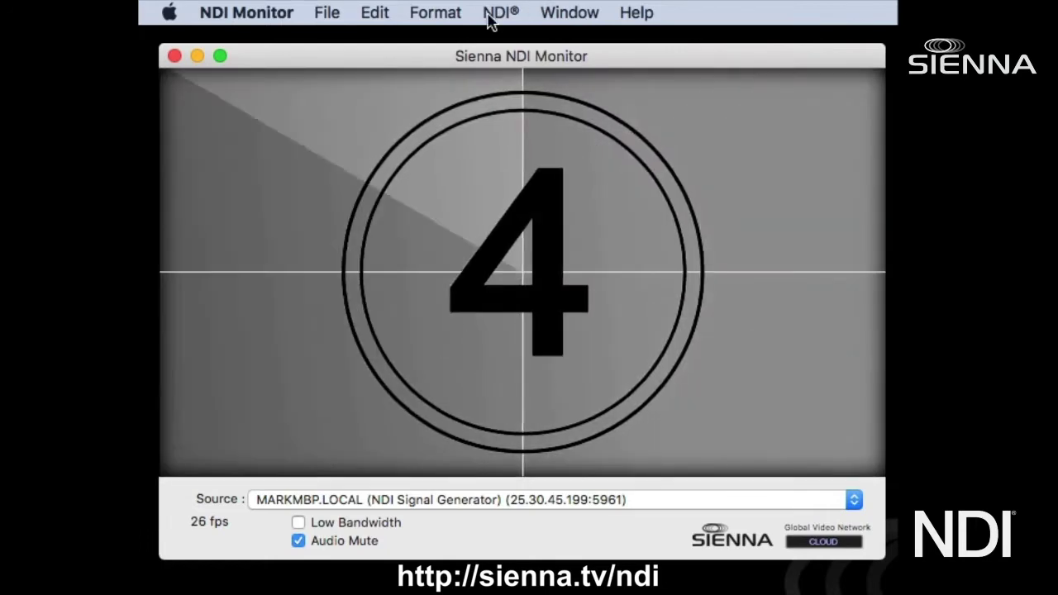
Enable NDI® > Display TimeCode so the timecode appears under the frame rate.
left_click(490, 14)
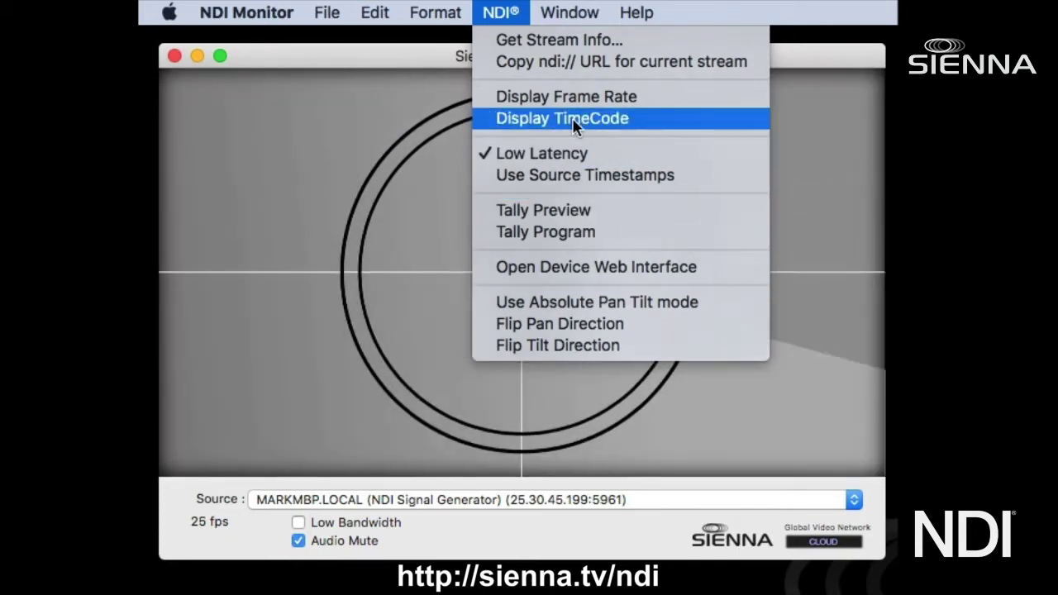
left_click(553, 120)
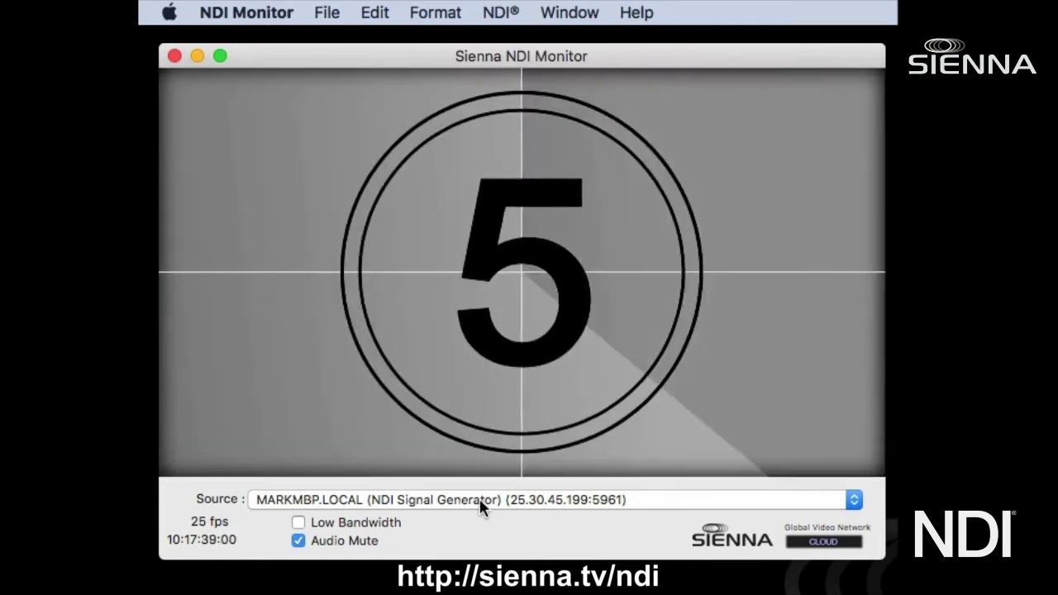
left_click(472, 498)
Switch the source to A29D7 (VLC 1) and activate the window to reveal PTZ controls.
left_click(472, 482)
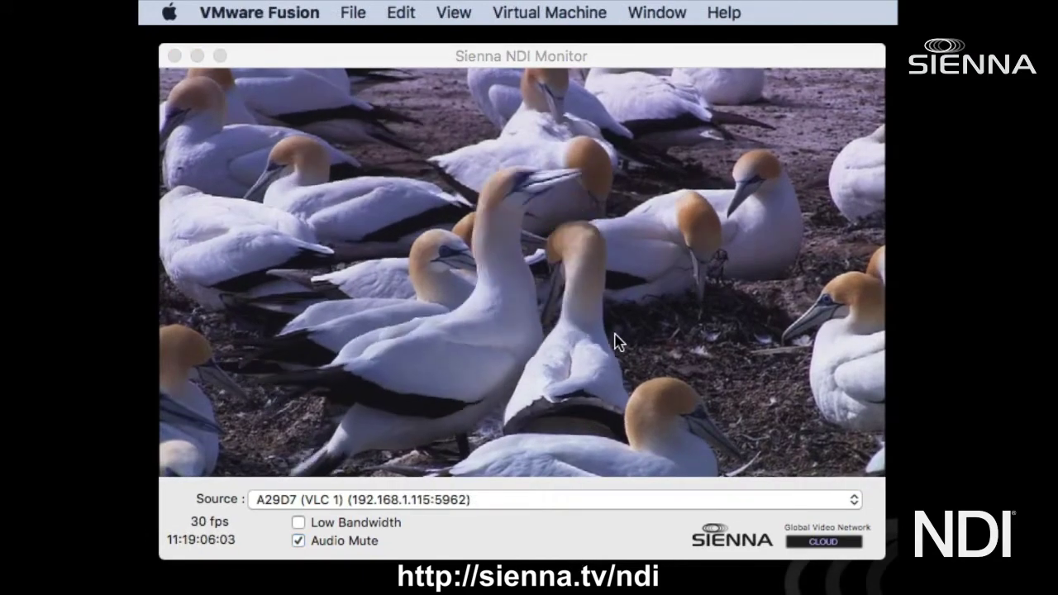
left_click(618, 341)
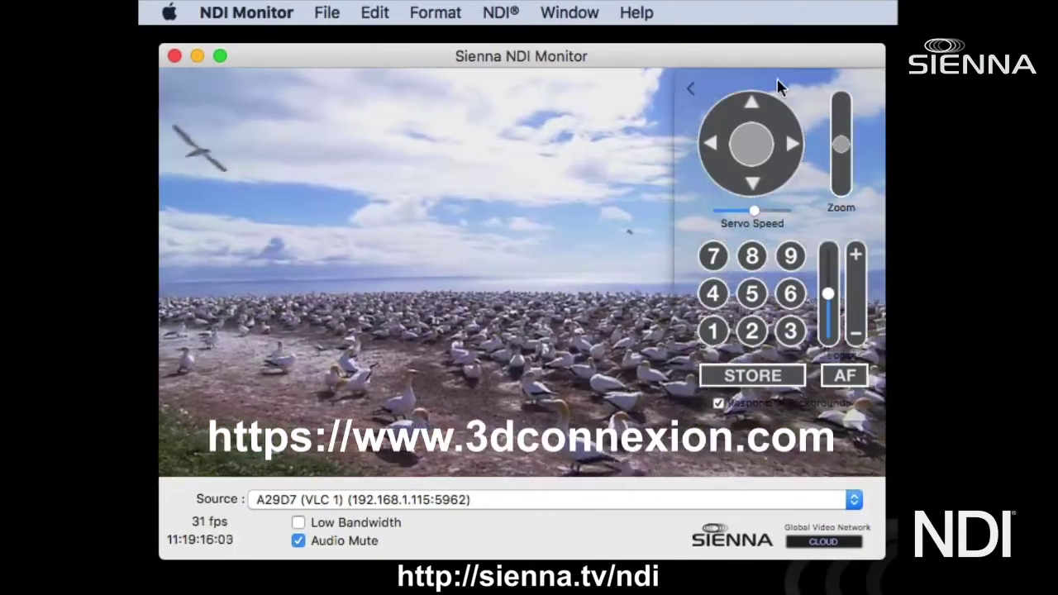
Float the PTZ camera control panel over the video, hide it, then restore it.
mouse_move(779, 88)
left_mouse_down()
mouse_move(559, 120)
mouse_move(772, 81)
mouse_move(784, 107)
mouse_move(909, 120)
mouse_move(786, 85)
mouse_move(760, 89)
left_mouse_up()
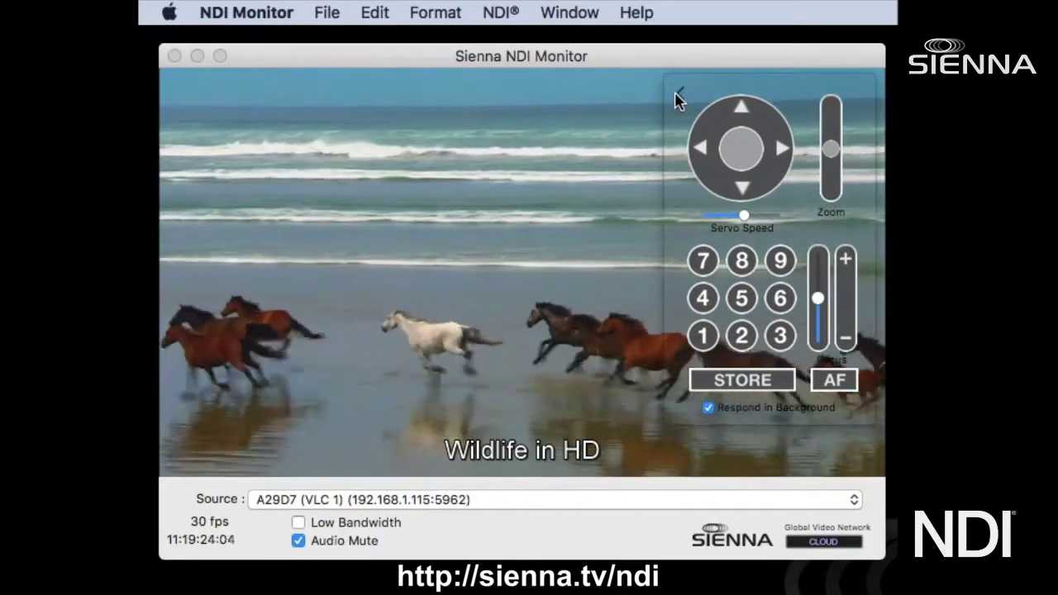
left_click(673, 92)
left_click(871, 500)
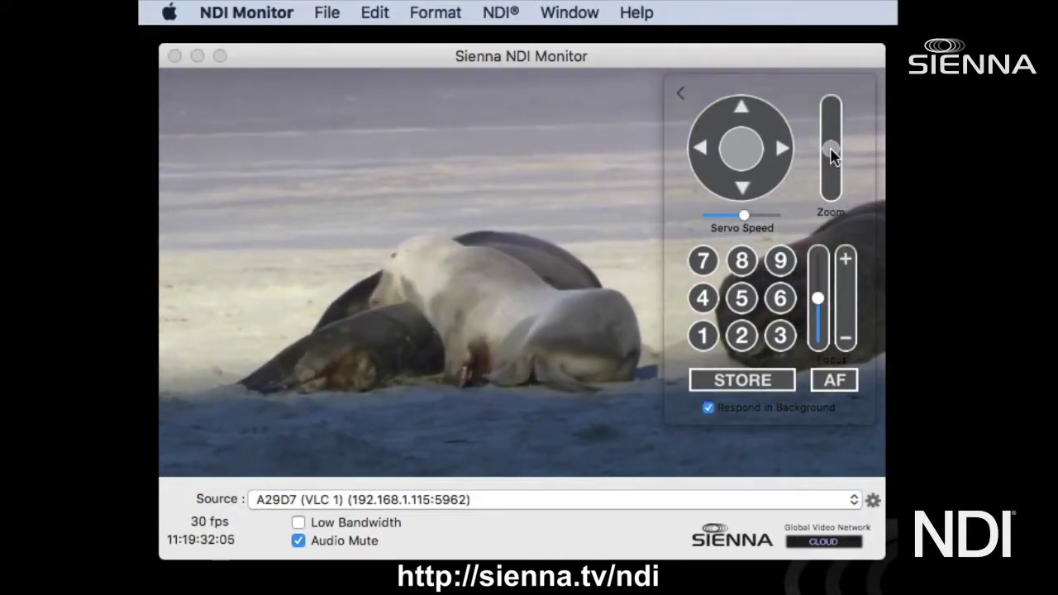
Zoom in on the gannets, pan to a close-up, zoom out, then recall presets 1 and 9.
left_click(831, 150)
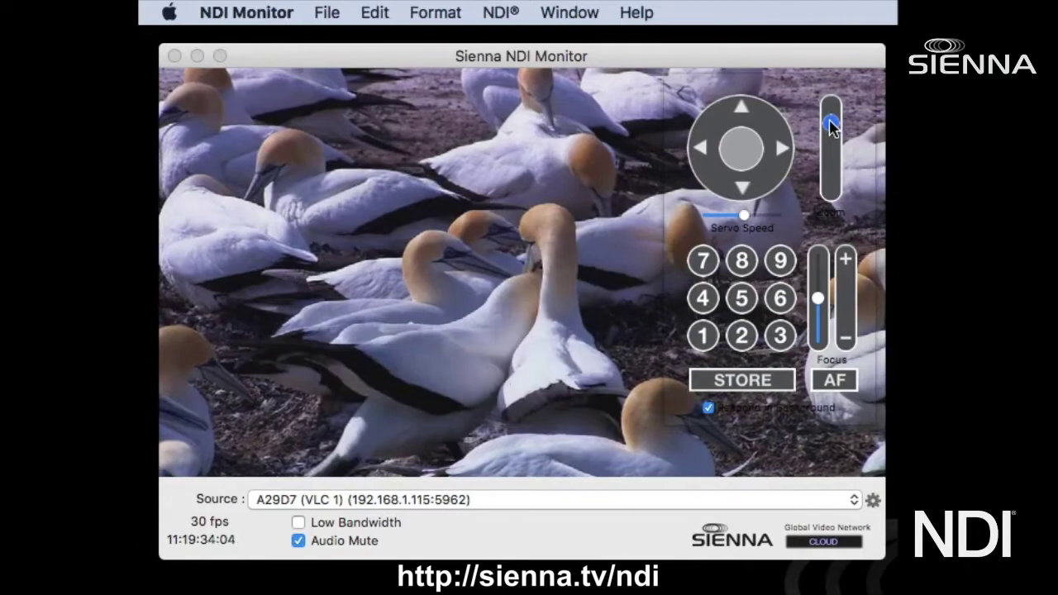
left_click_drag(832, 125, 831, 131)
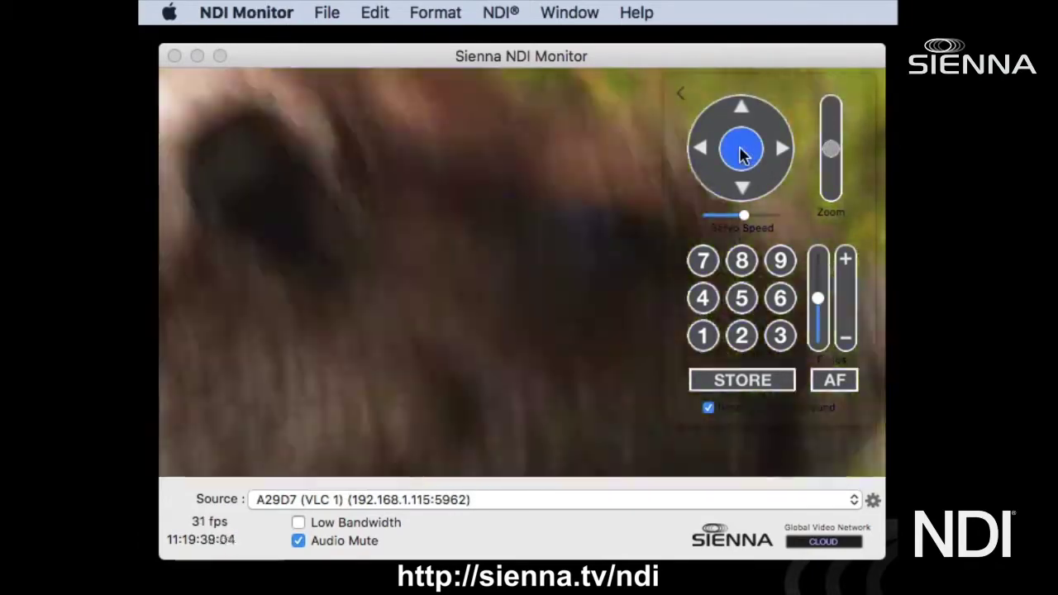
left_click_drag(741, 154, 779, 151)
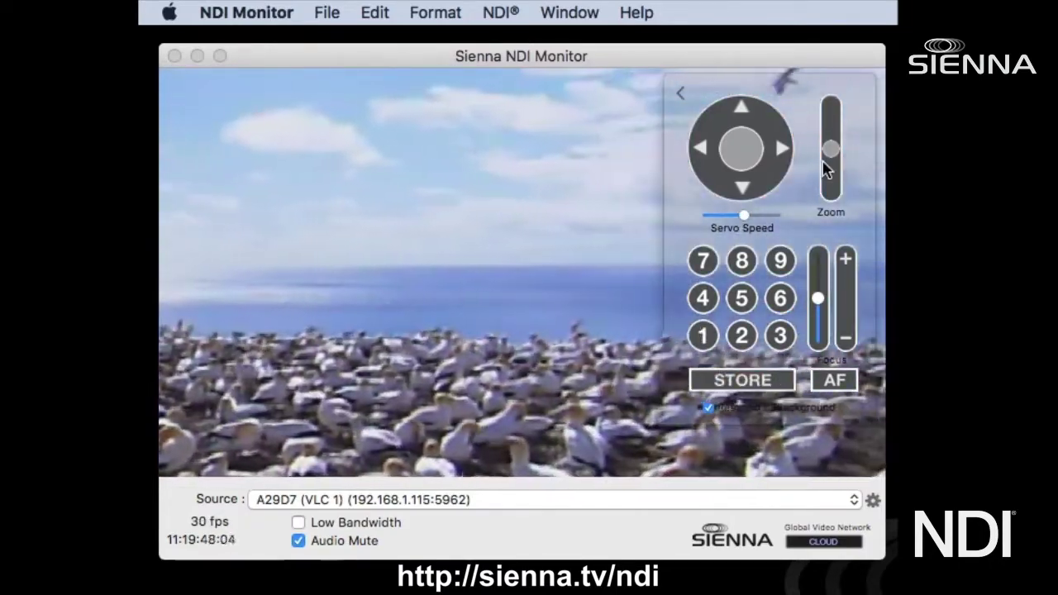
left_click_drag(831, 188, 830, 212)
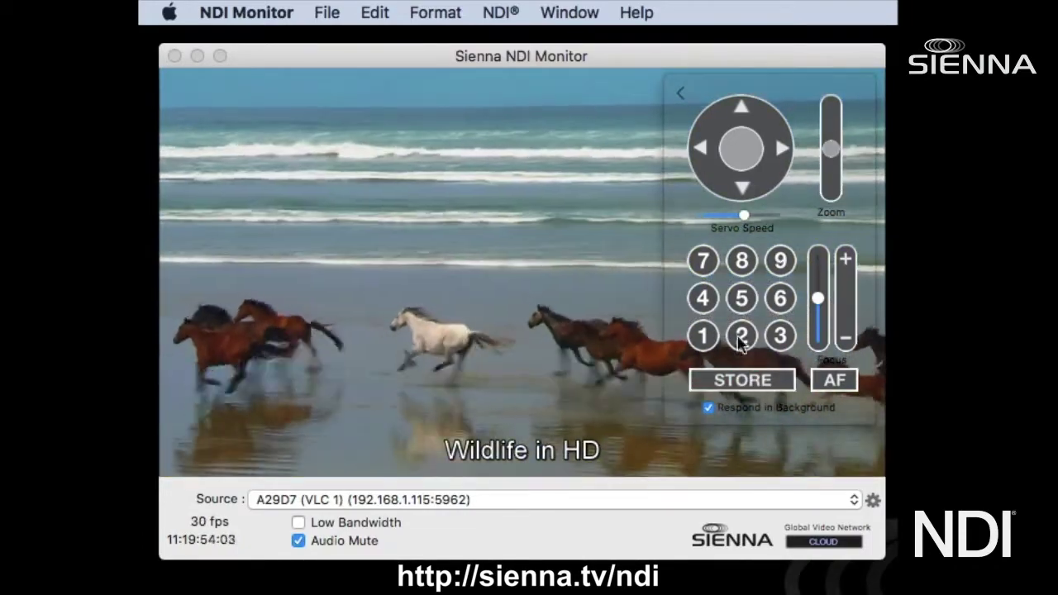
left_click(704, 344)
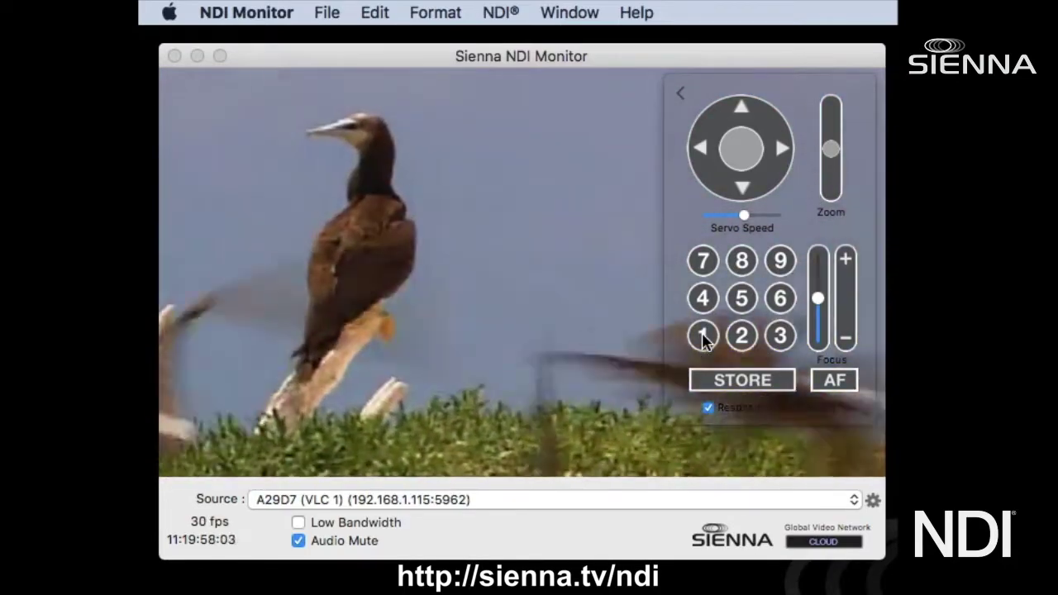
left_click(777, 263)
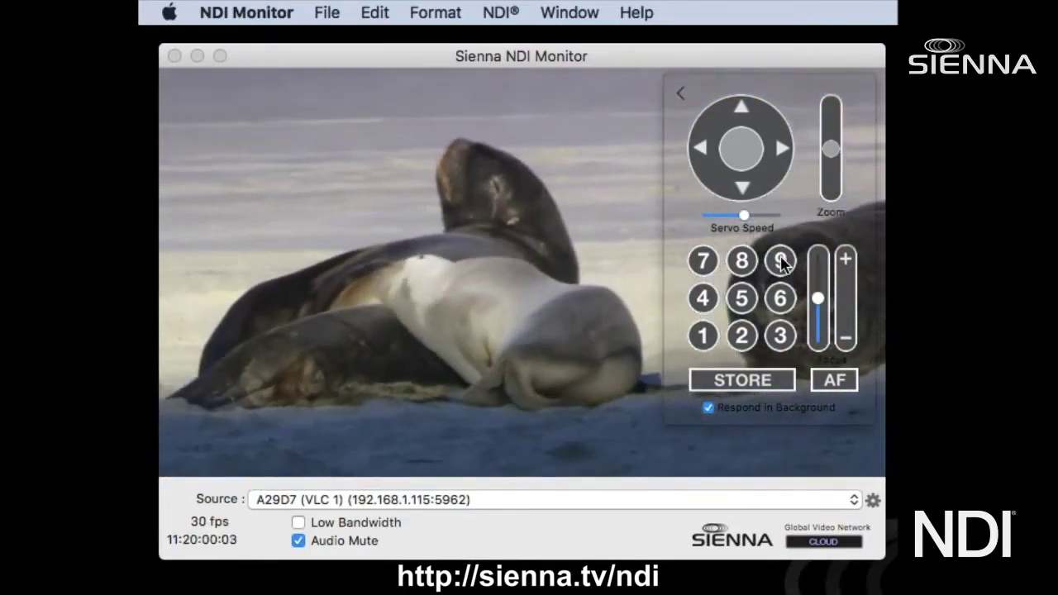